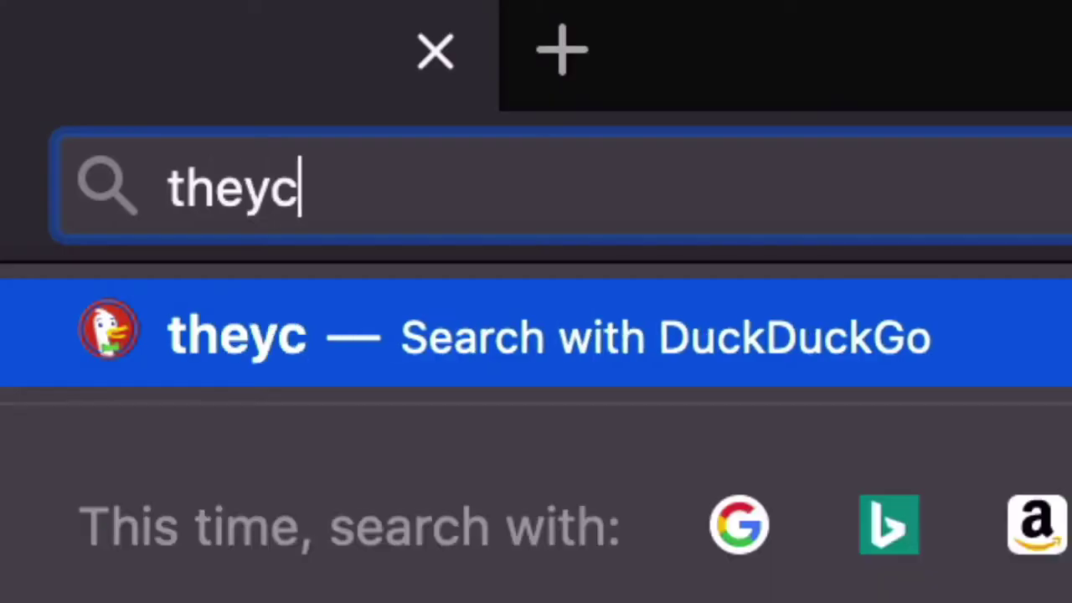
# Step: Finish entering theycallmehoz.com in the Firefox address bar and load the homepage
pyautogui.write('allmehoz.com')
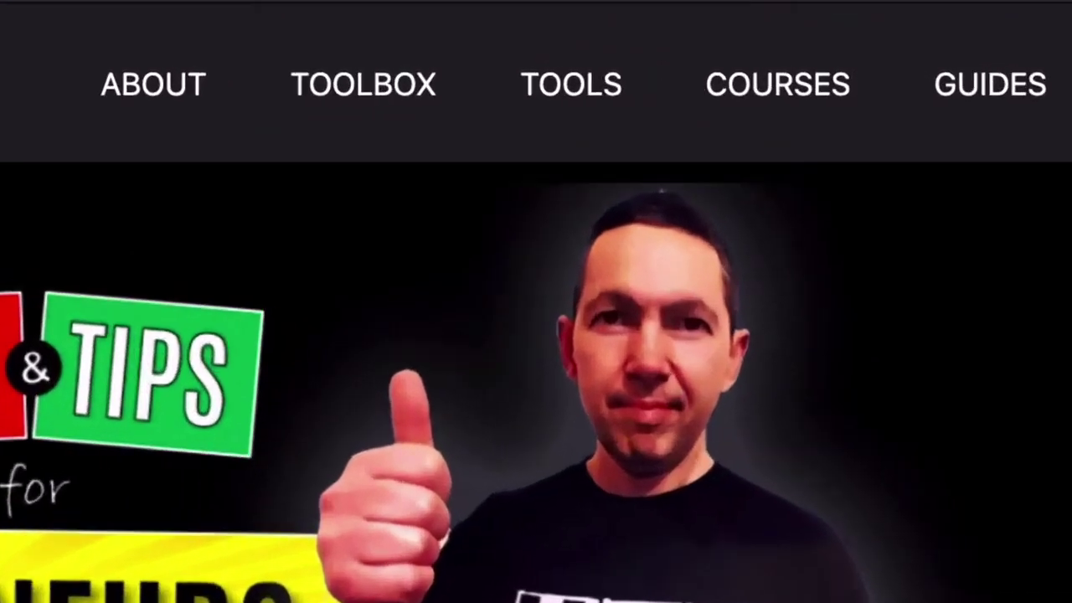
pyautogui.click(572, 99)
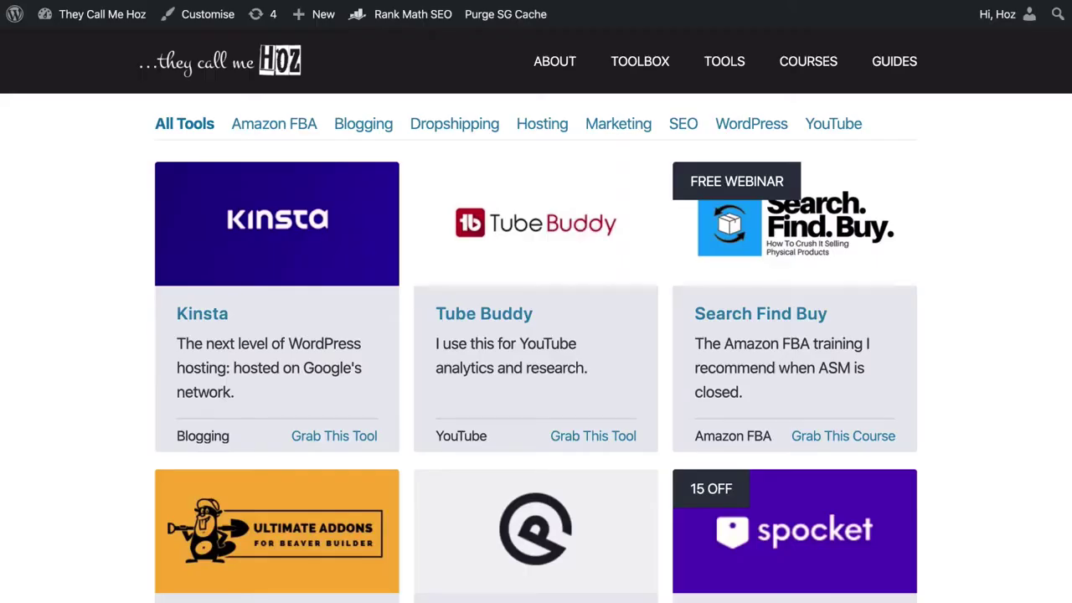
pyautogui.scroll(-10, 536, 335)
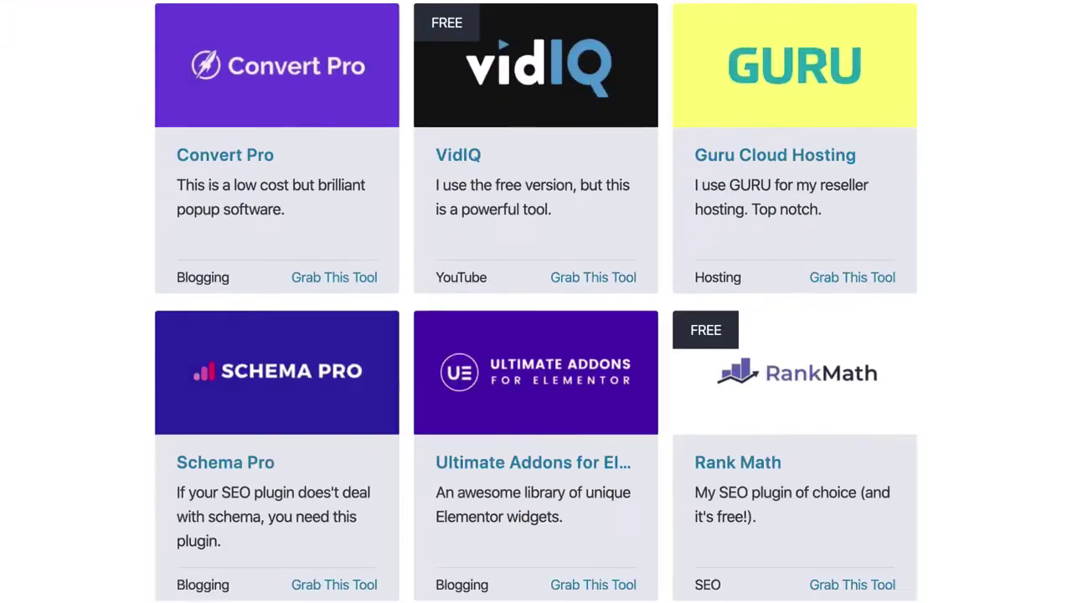
pyautogui.scroll(-2, 536, 335)
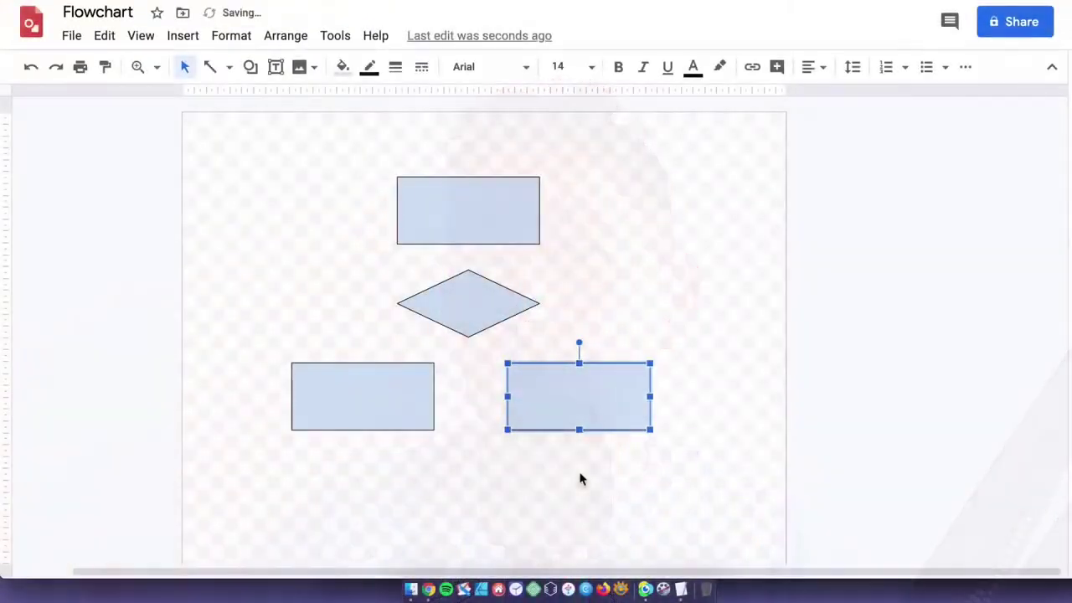
# Step: Deselect everything, then nudge the bottom-right Flowchart rectangle a short distance downward
pyautogui.click(580, 478)
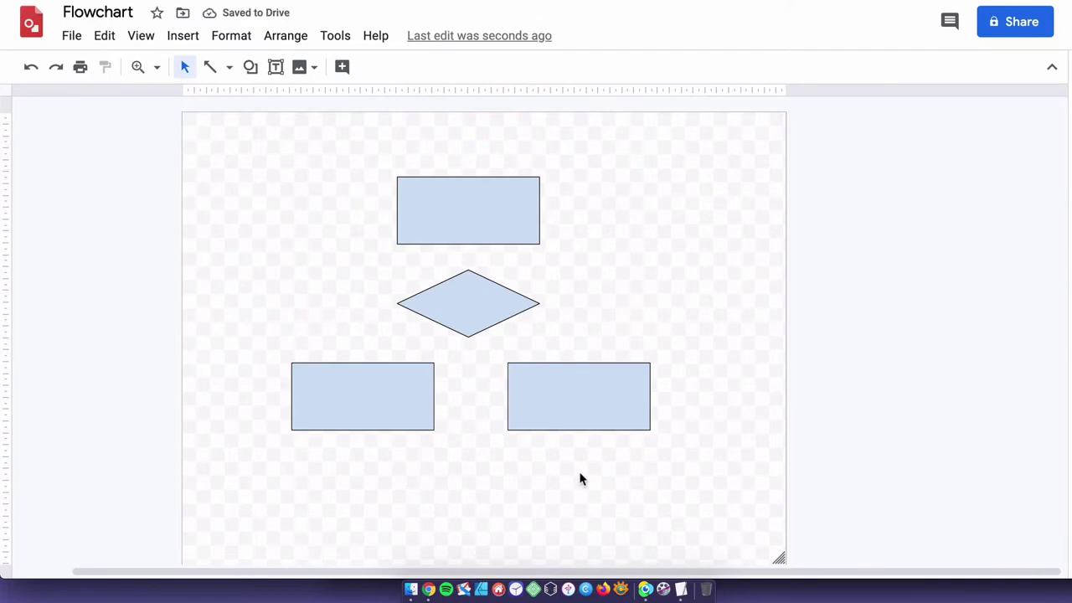
pyautogui.moveTo(585, 410); pyautogui.dragTo(584, 439)
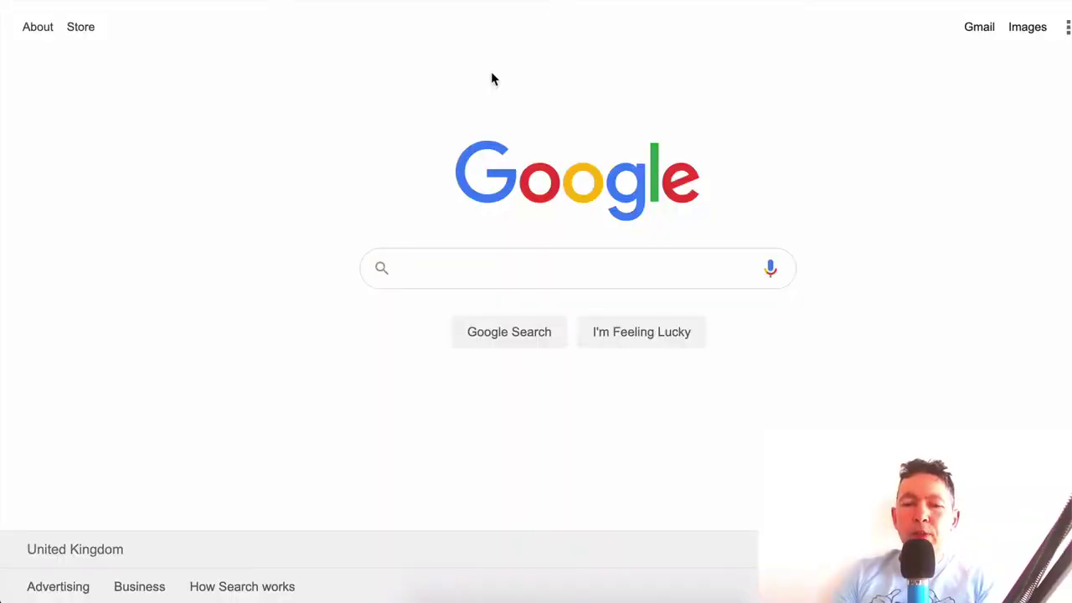
# Step: Search Google for 'google drive' and go to the My Drive page
pyautogui.write('google drive')
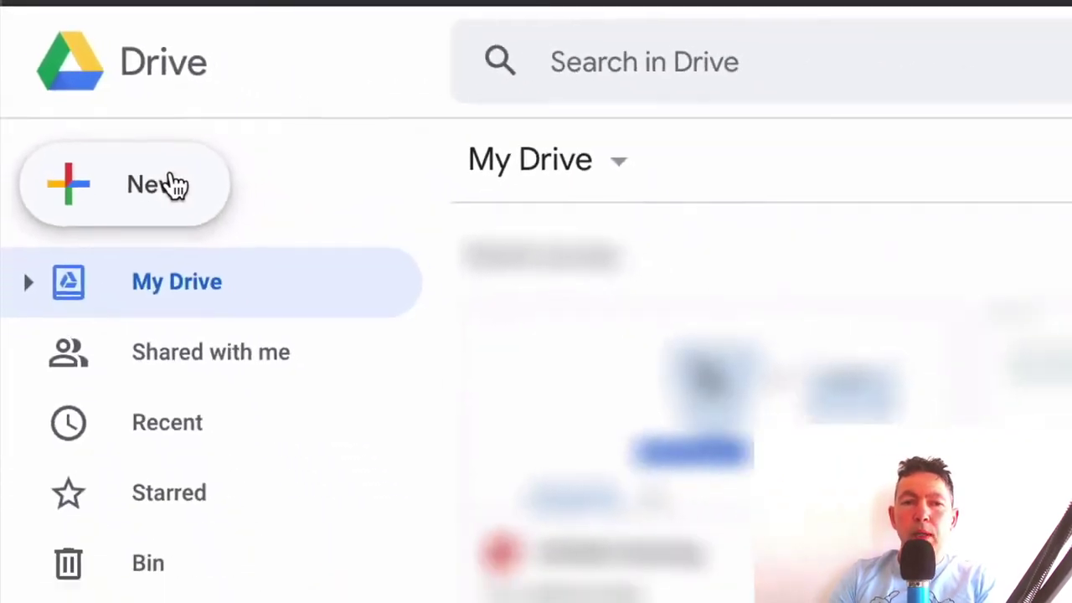
# Step: Create a blank Google Drawings file from Drive's New > More menu
pyautogui.click(255, 270)
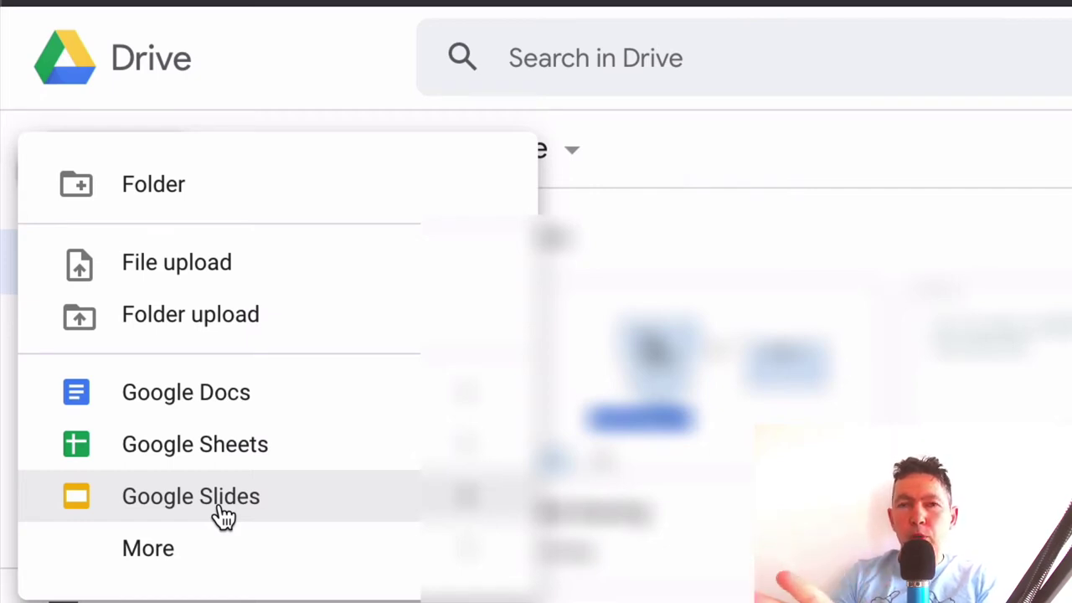
pyautogui.moveTo(168, 550)
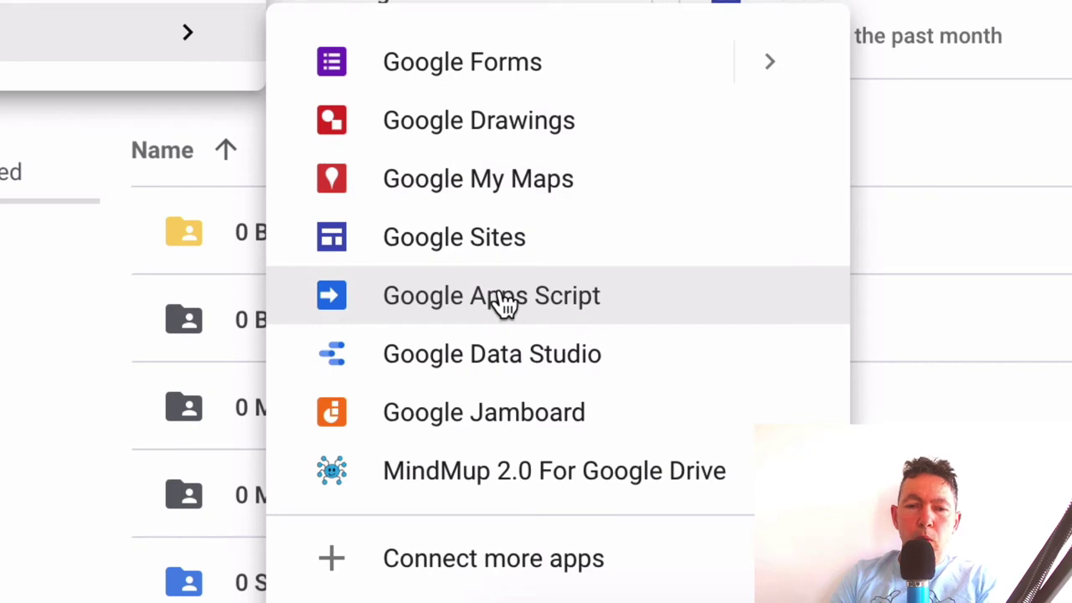
pyautogui.click(440, 123)
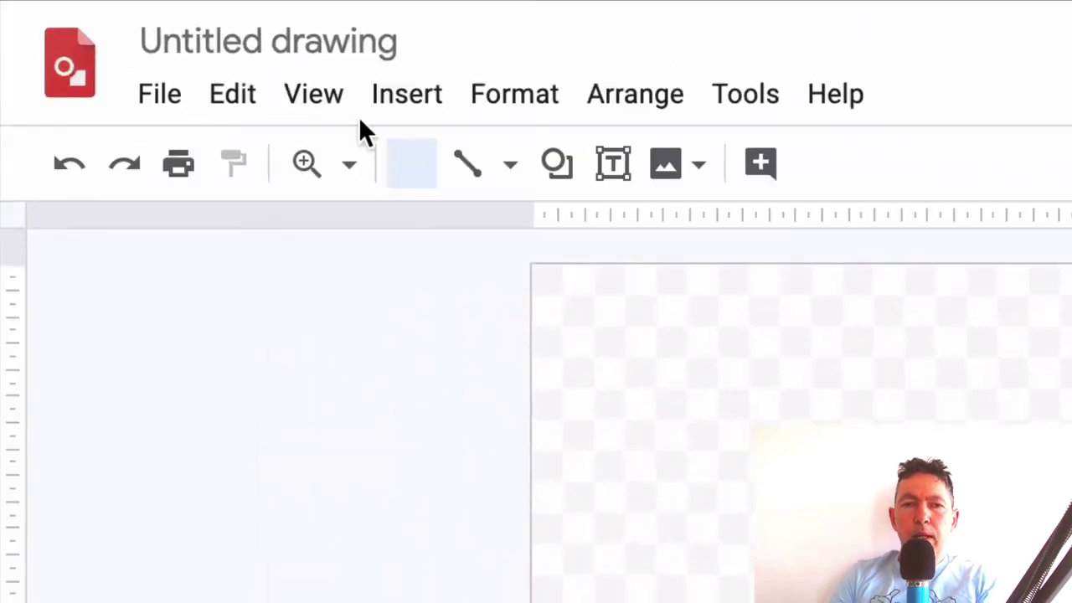
# Step: Change the title from 'Untitled drawing' to 'Flowchart'
pyautogui.click(306, 32)
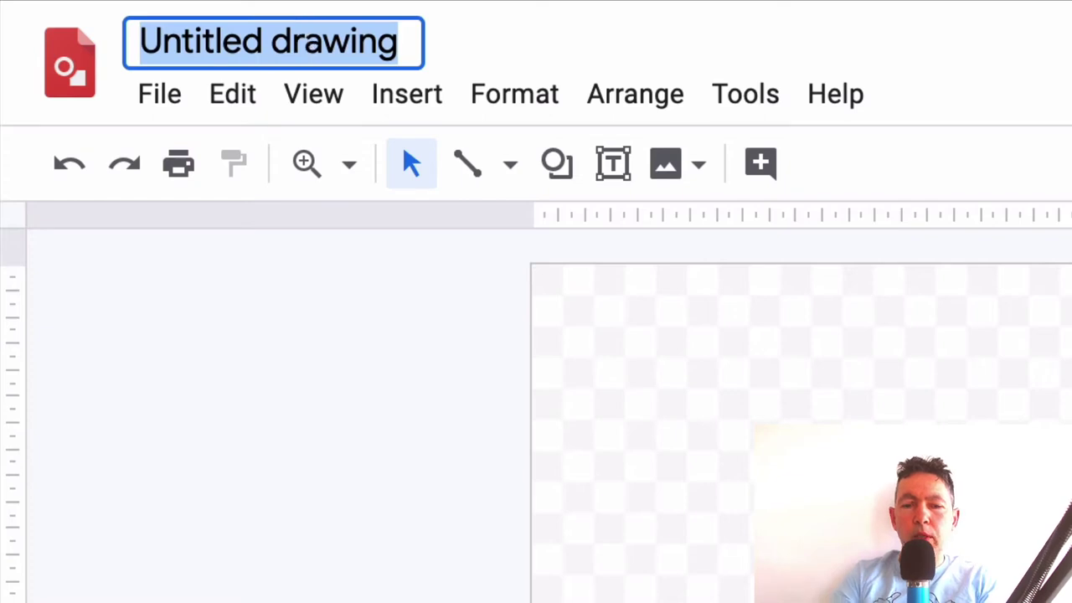
pyautogui.write('Flu')
pyautogui.press('BackSpace')
pyautogui.write('owchart')
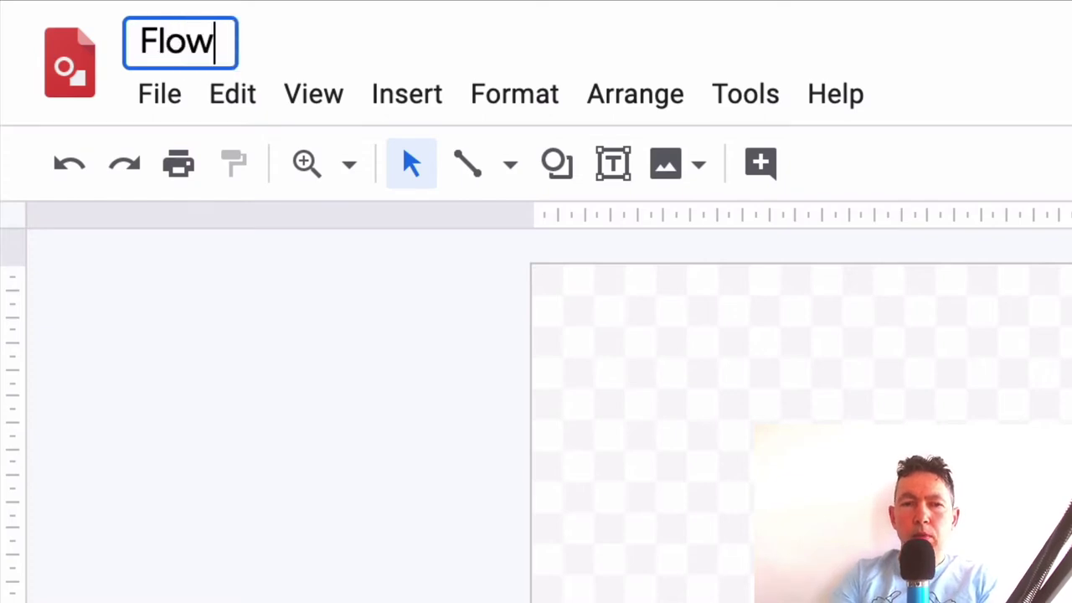
pyautogui.press('Return')
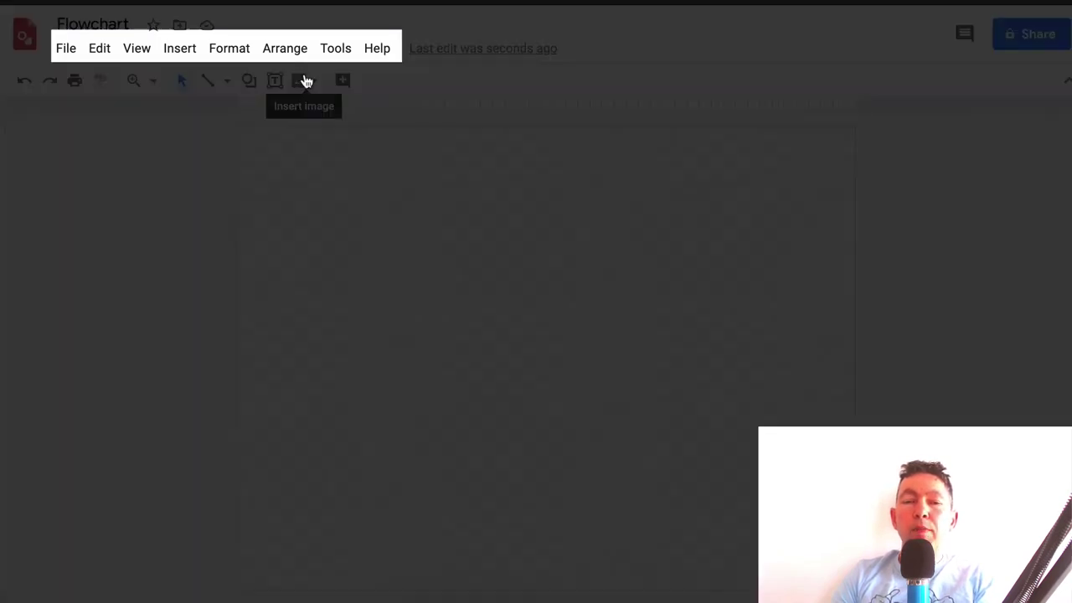
pyautogui.click(66, 49)
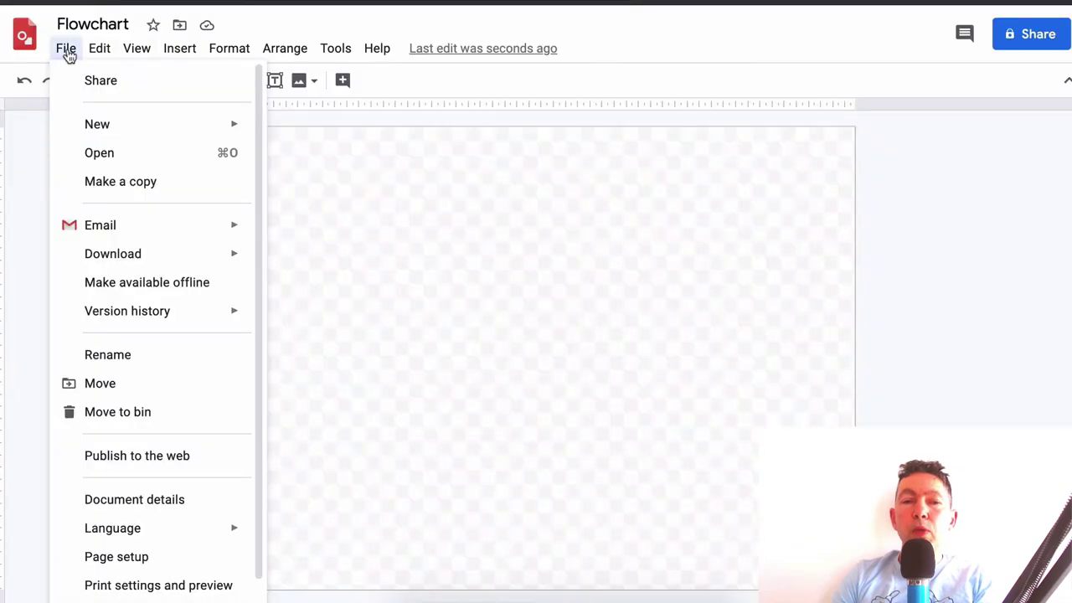
pyautogui.moveTo(138, 54)
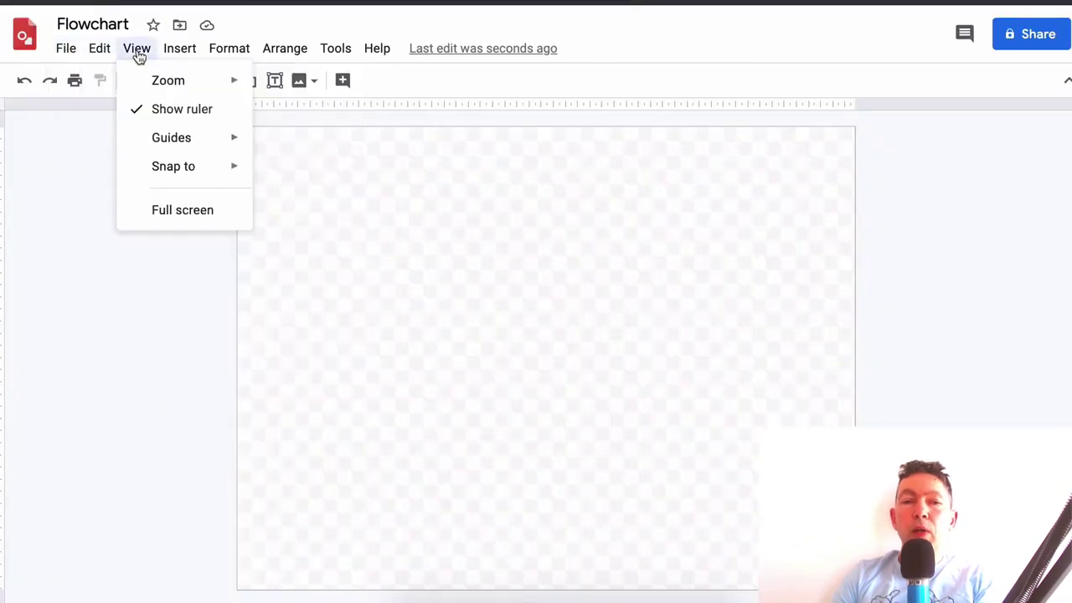
pyautogui.moveTo(229, 54)
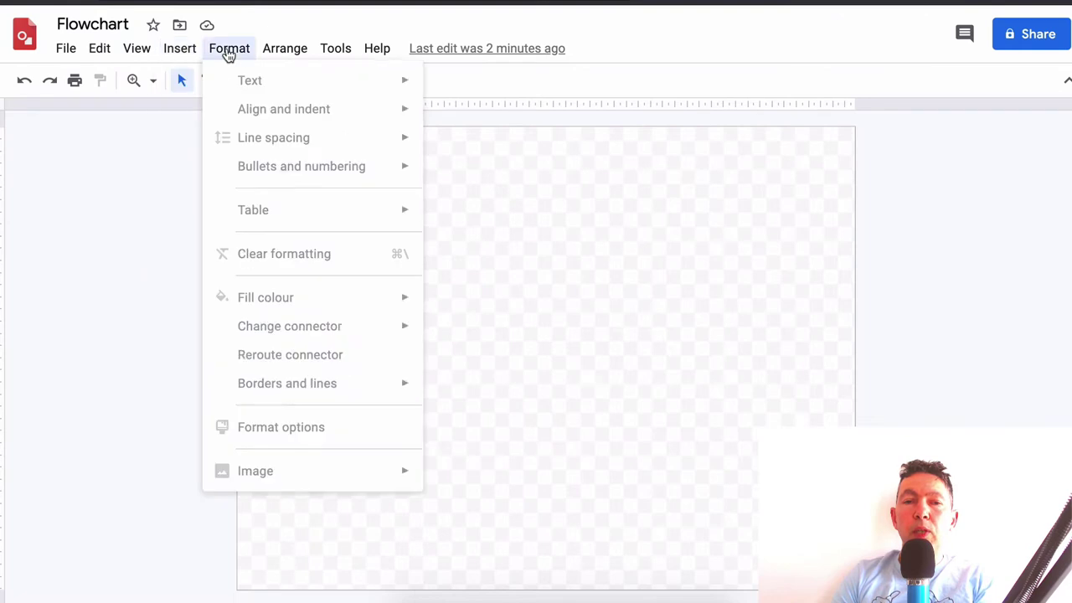
pyautogui.moveTo(282, 54)
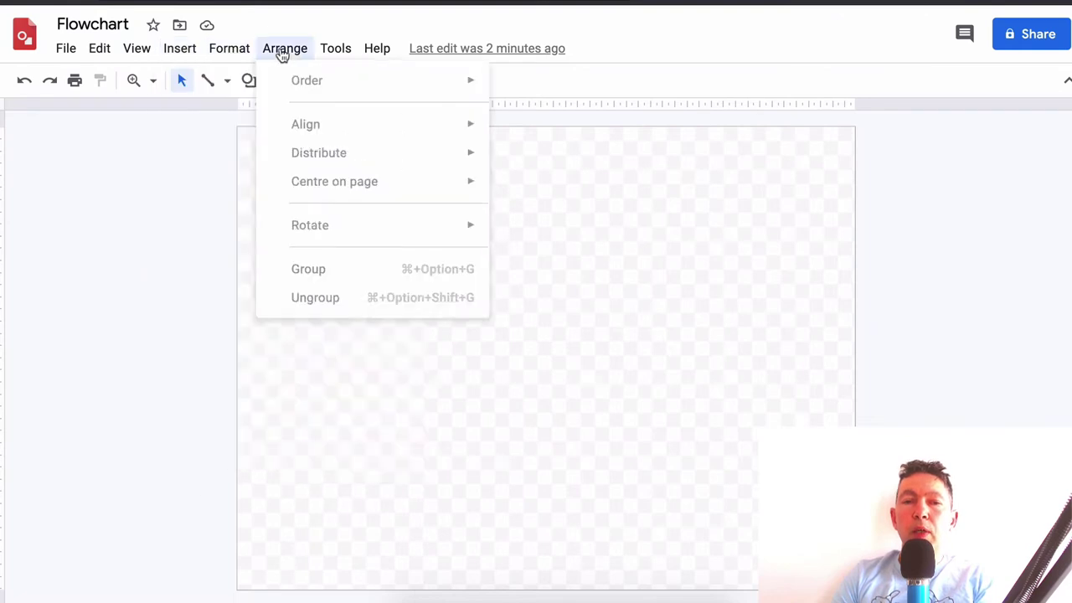
pyautogui.click(328, 52)
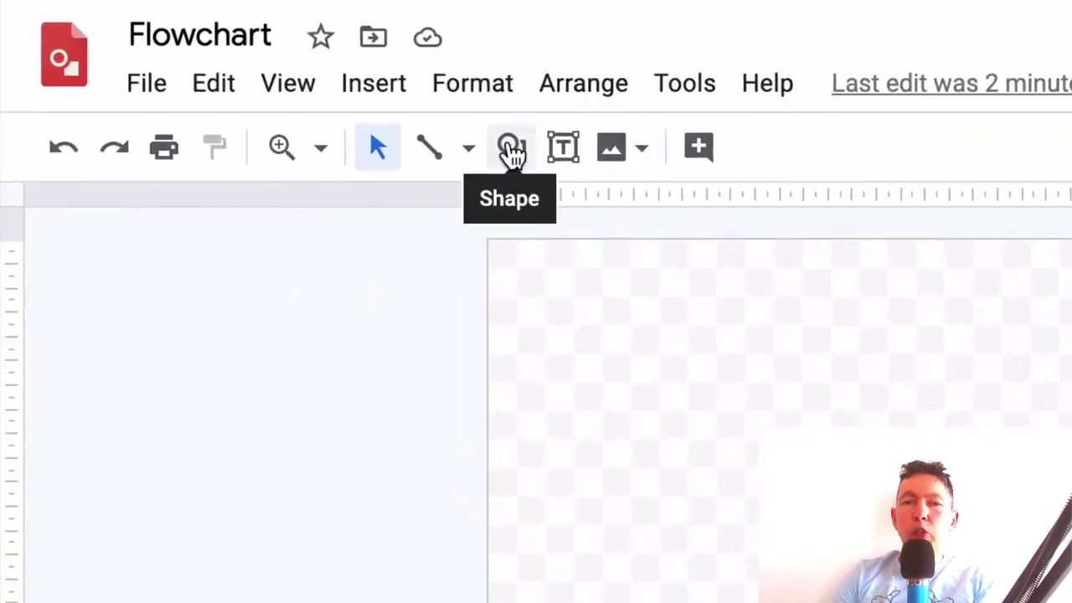
# Step: Insert a Rectangle shape and draw it in the canvas's upper-left area
pyautogui.click(511, 150)
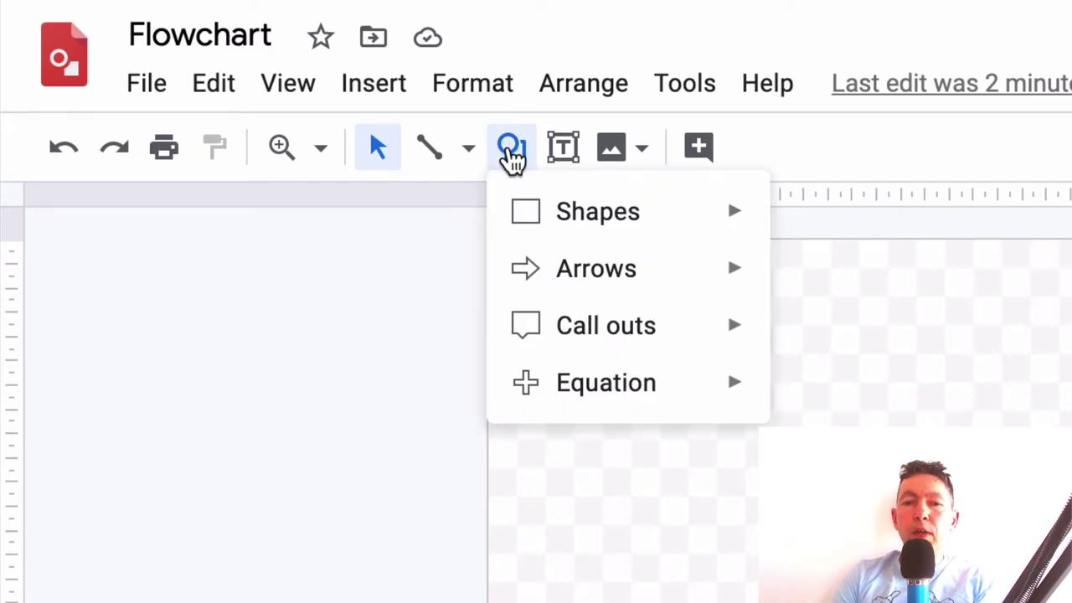
pyautogui.moveTo(599, 232)
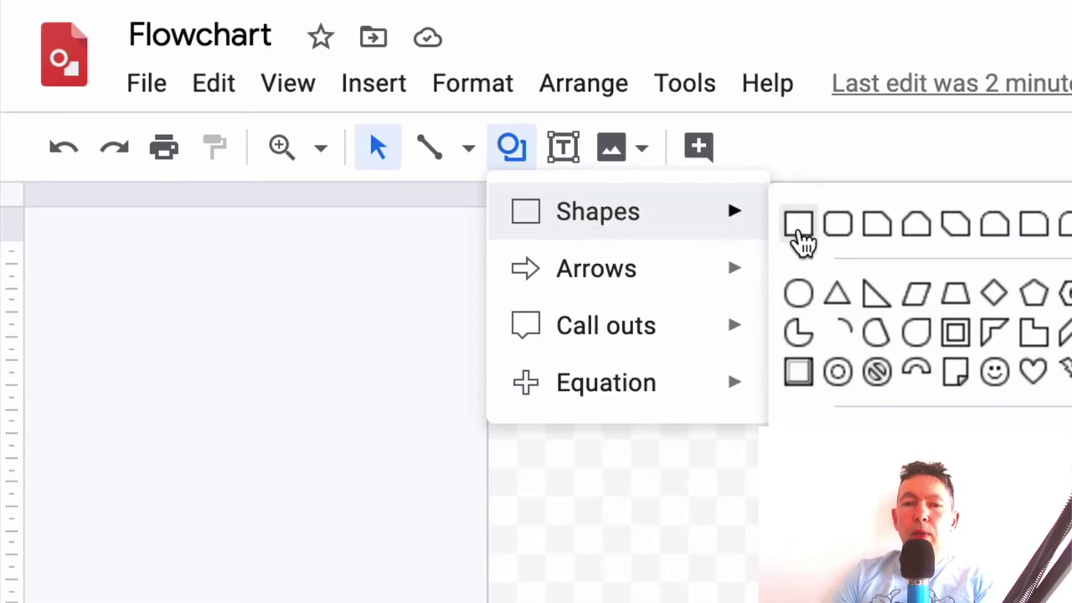
pyautogui.click(801, 236)
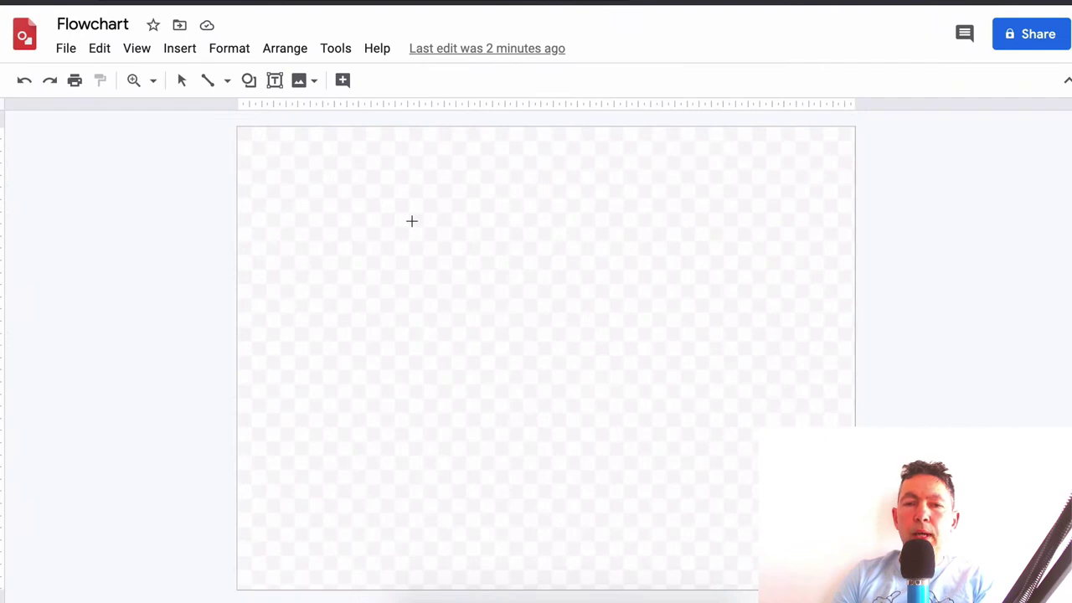
pyautogui.moveTo(398, 210)
pyautogui.mouseDown()
pyautogui.moveTo(407, 273)
pyautogui.moveTo(595, 315)
pyautogui.moveTo(565, 296)
pyautogui.moveTo(667, 383)
pyautogui.moveTo(696, 313)
pyautogui.moveTo(544, 288)
pyautogui.moveTo(601, 280)
pyautogui.moveTo(543, 286)
pyautogui.moveTo(522, 279)
pyautogui.moveTo(530, 274)
pyautogui.mouseUp()
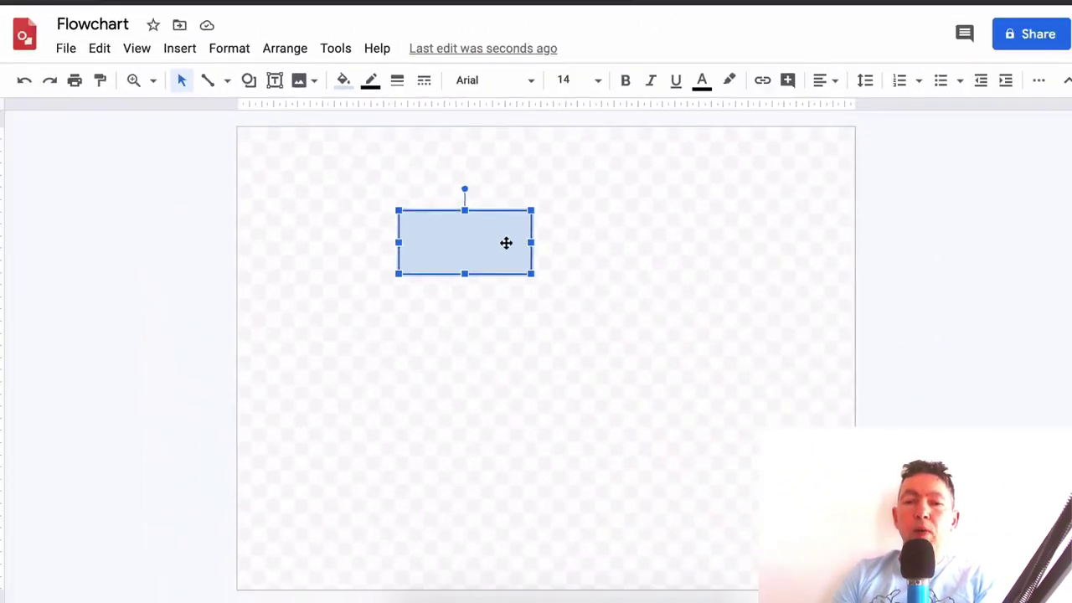
# Step: Reposition the light-blue rectangle up and right to the top centre of the canvas
pyautogui.moveTo(506, 242)
pyautogui.mouseDown()
pyautogui.moveTo(645, 257)
pyautogui.moveTo(627, 426)
pyautogui.moveTo(445, 414)
pyautogui.moveTo(567, 338)
pyautogui.moveTo(536, 256)
pyautogui.moveTo(498, 259)
pyautogui.moveTo(500, 242)
pyautogui.mouseUp()
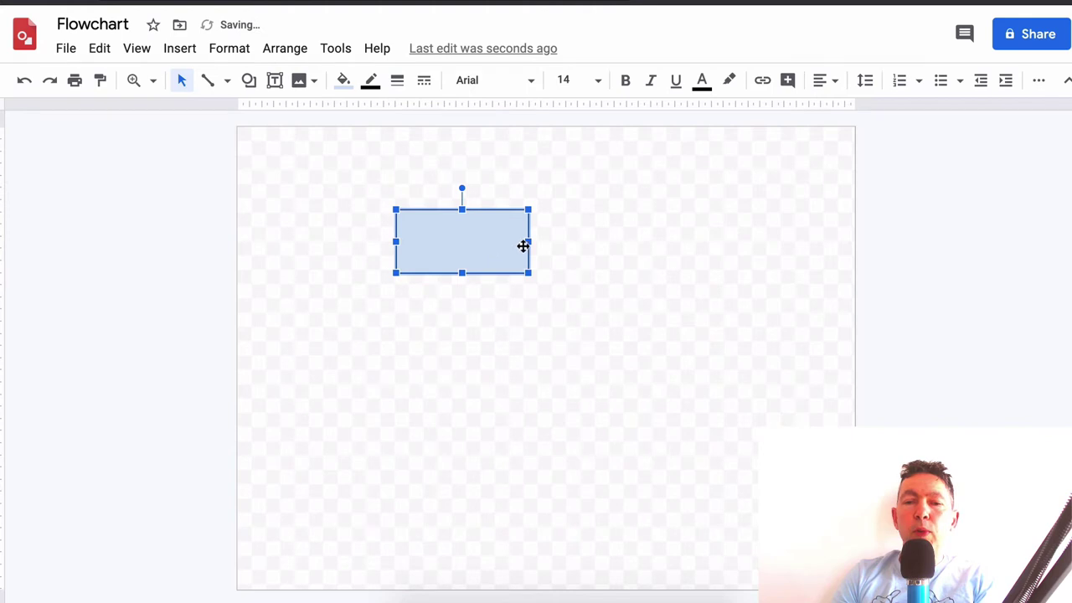
pyautogui.click(667, 279)
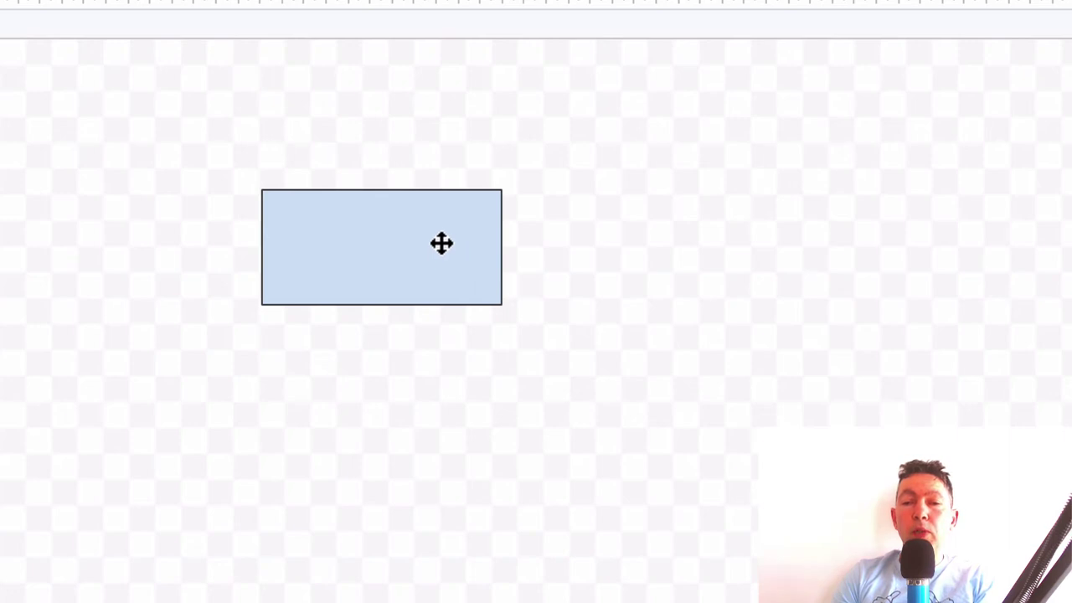
pyautogui.moveTo(441, 243); pyautogui.dragTo(492, 275)
pyautogui.click(540, 470)
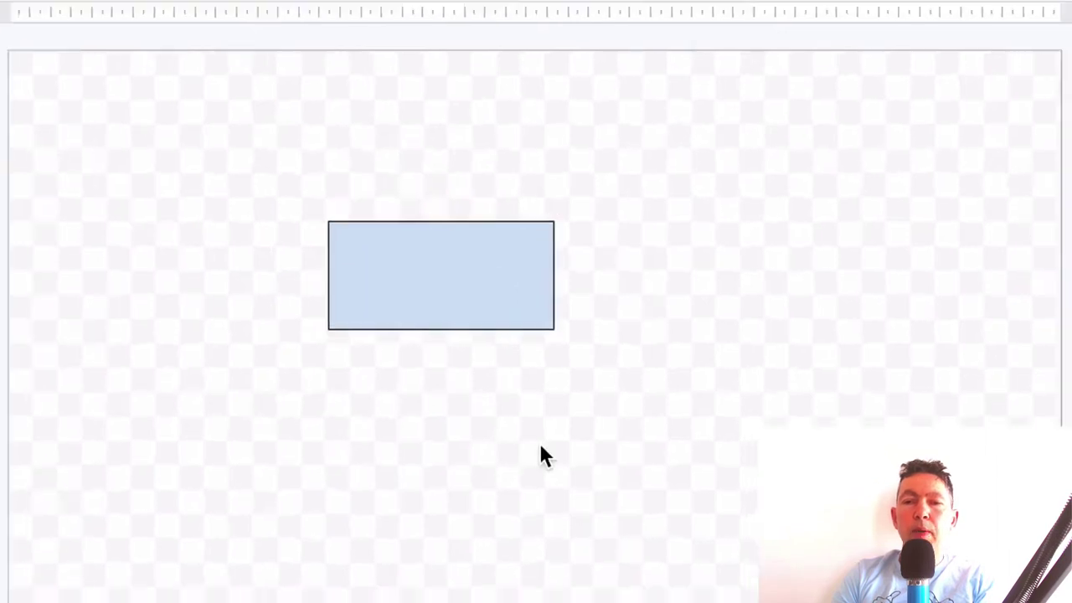
pyautogui.moveTo(538, 232); pyautogui.dragTo(565, 197)
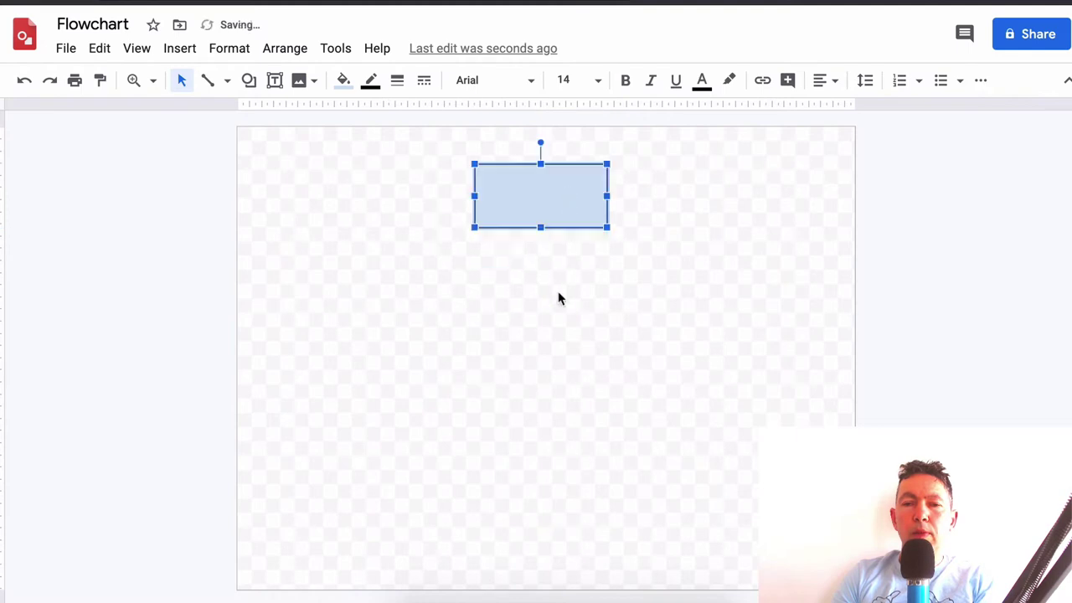
pyautogui.click(558, 299)
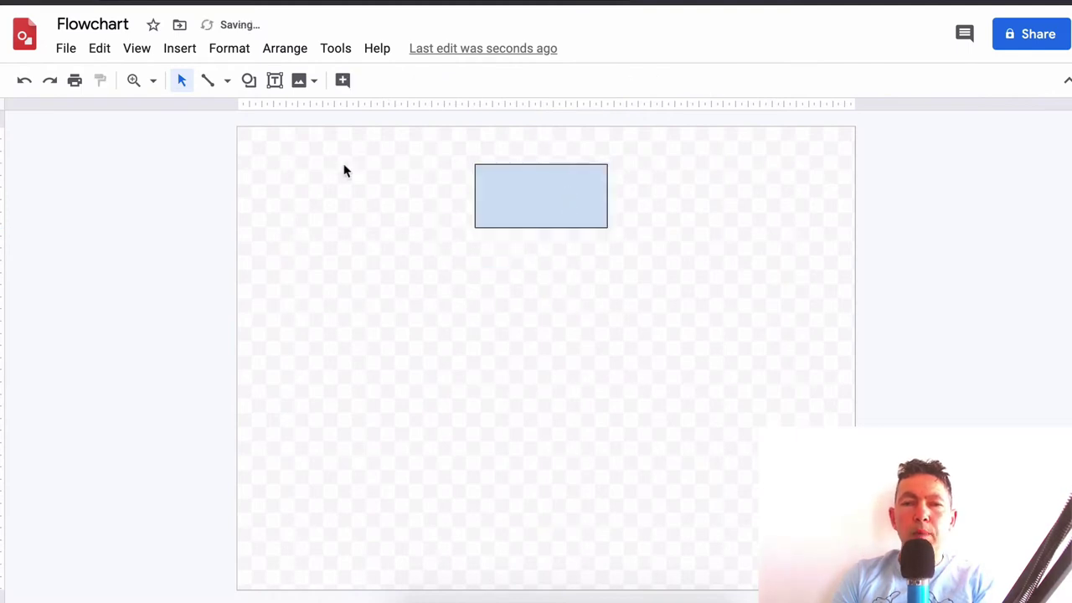
# Step: Draw a second rectangle beneath the first, sizing it to the same width and height
pyautogui.click(275, 80)
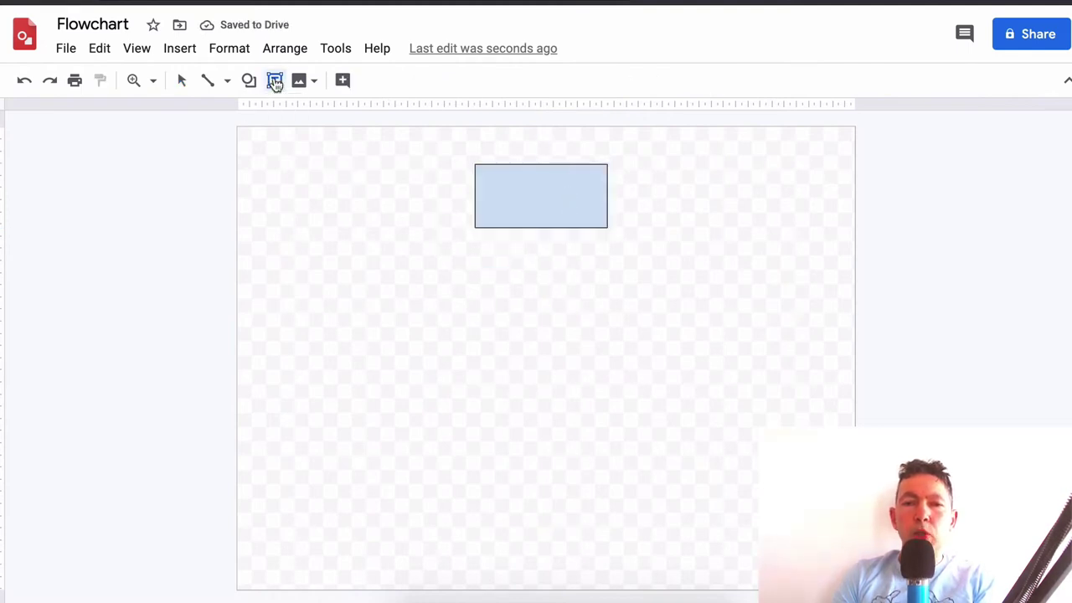
pyautogui.click(249, 80)
pyautogui.moveTo(355, 113)
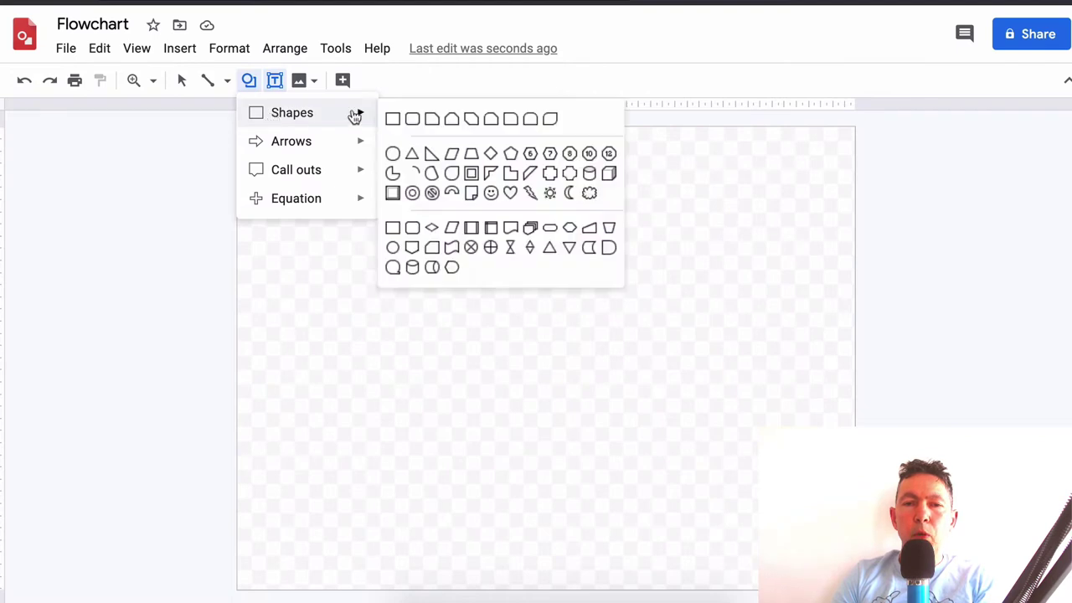
pyautogui.click(399, 121)
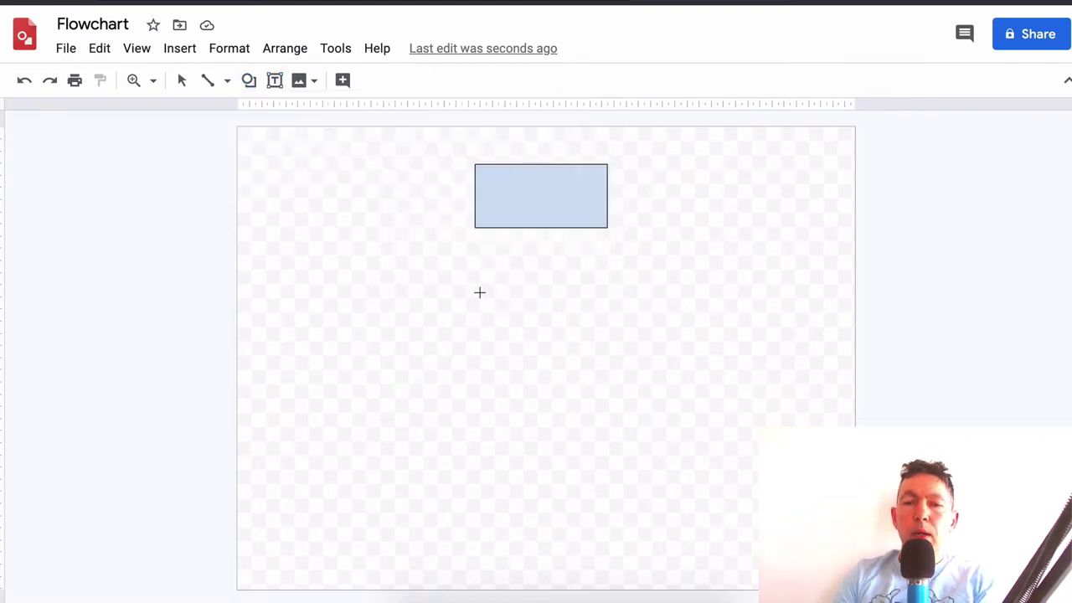
pyautogui.moveTo(476, 288); pyautogui.dragTo(607, 329)
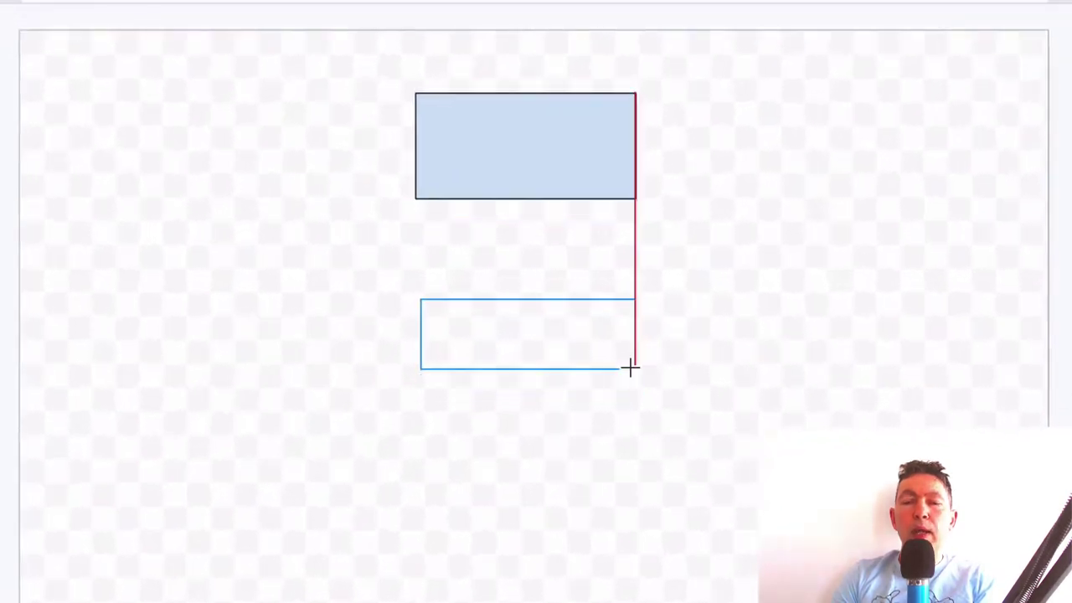
pyautogui.moveTo(630, 367); pyautogui.dragTo(630, 401)
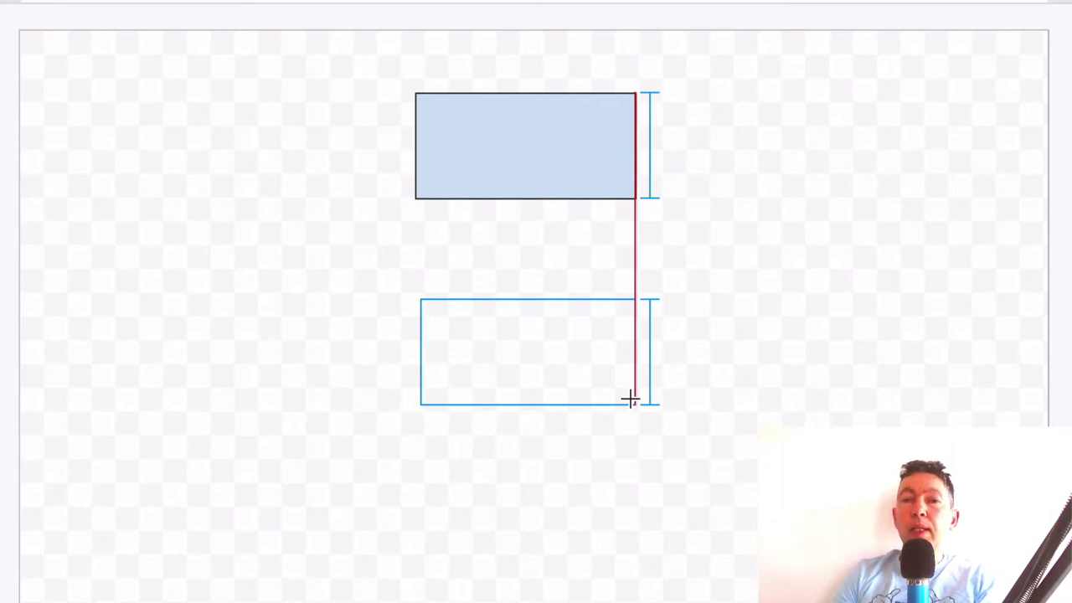
pyautogui.moveTo(630, 400)
pyautogui.mouseDown()
pyautogui.moveTo(702, 400)
pyautogui.moveTo(640, 398)
pyautogui.moveTo(624, 393)
pyautogui.moveTo(633, 383)
pyautogui.moveTo(634, 401)
pyautogui.mouseUp()
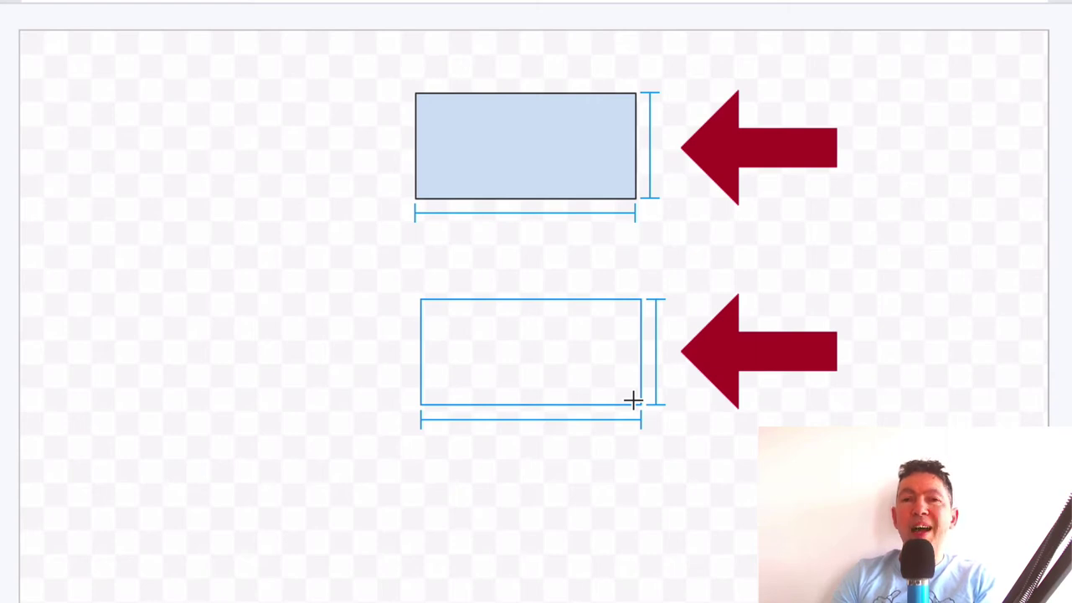
# Step: Shift the lower rectangle left until it sits centred directly under the upper one
pyautogui.moveTo(633, 400); pyautogui.dragTo(633, 399)
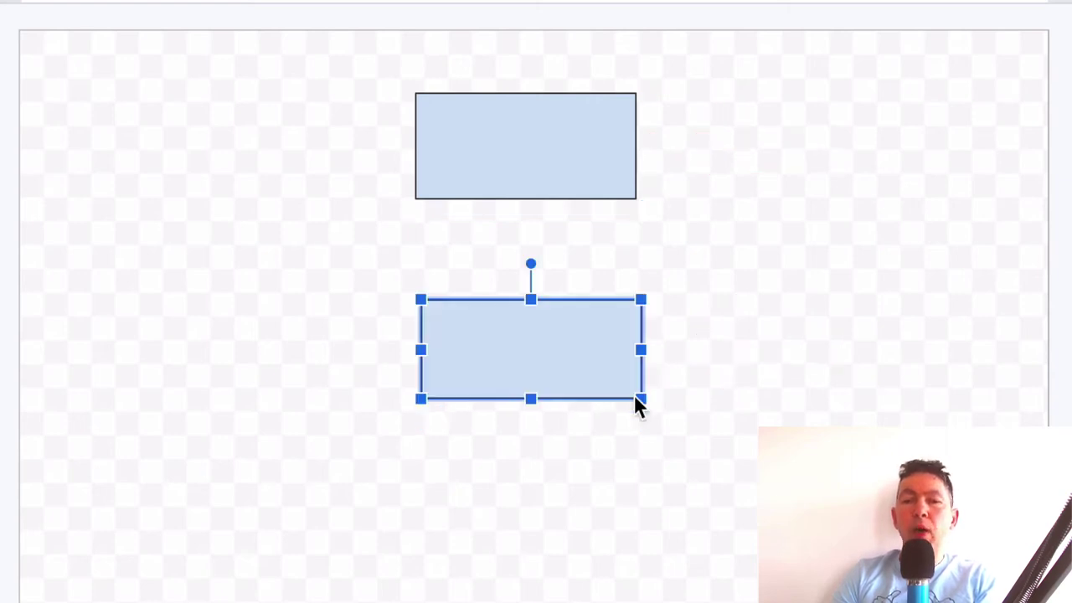
pyautogui.click(634, 497)
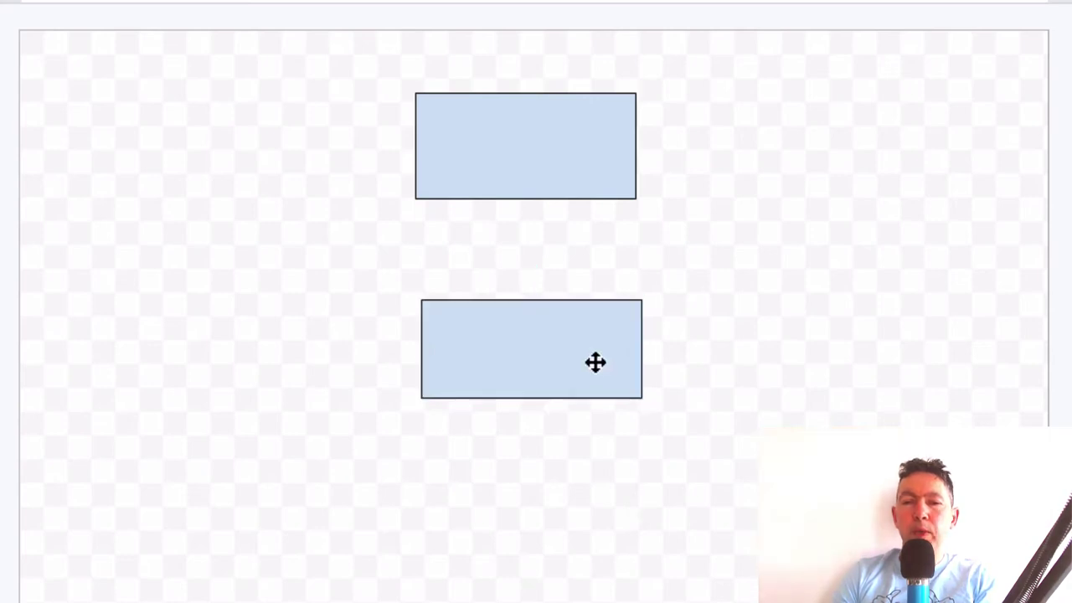
pyautogui.moveTo(596, 362); pyautogui.dragTo(571, 354)
pyautogui.click(593, 484)
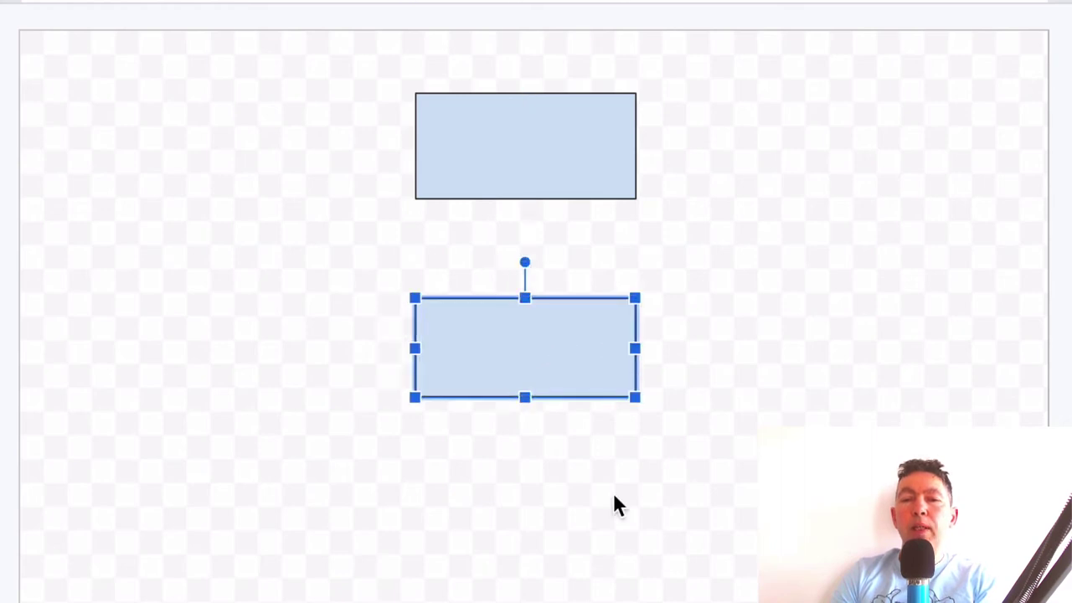
pyautogui.click(614, 497)
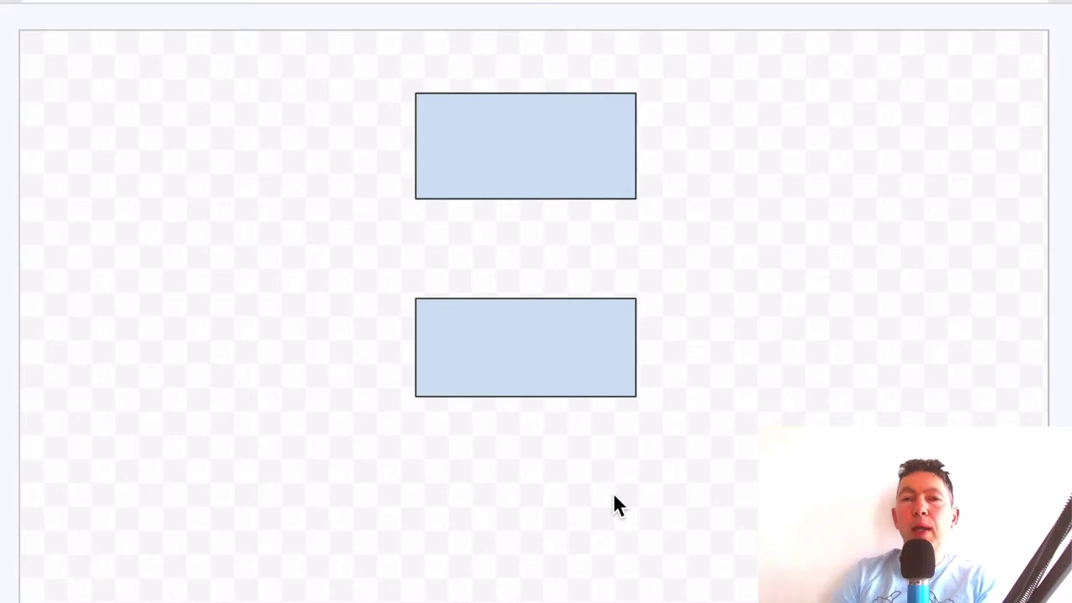